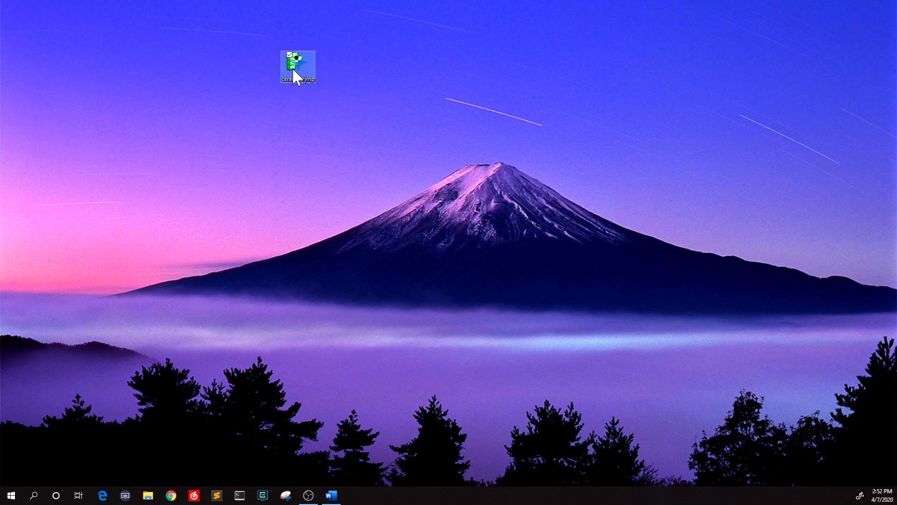
- Open the ceramics.jmp data table from the desktop and maximize its window
{"action": "left_click_drag", "start_coordinate": [251, 42], "coordinate": [362, 139]}
{"action": "left_click", "coordinate": [371, 141]}
{"action": "left_click", "coordinate": [299, 74]}
{"action": "left_click", "coordinate": [210, 174]}
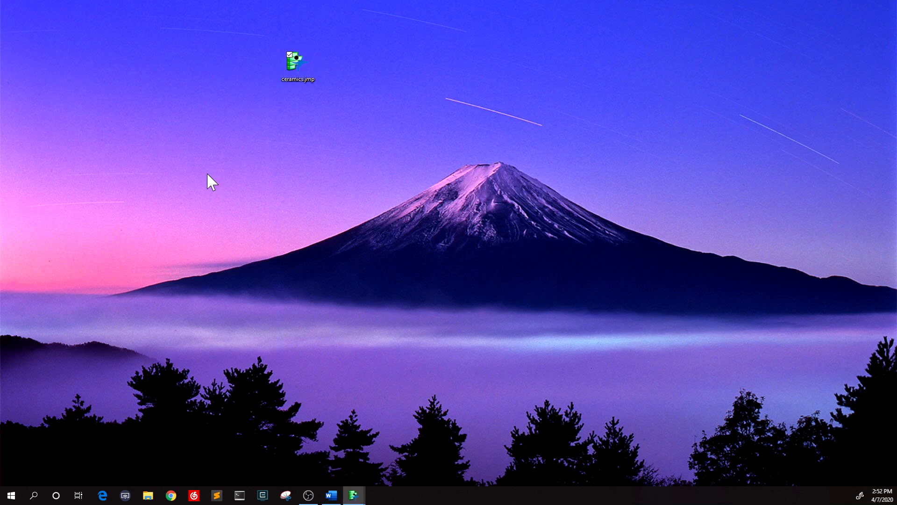
{"action": "left_click_drag", "start_coordinate": [0, 37], "coordinate": [0, 140]}
{"action": "left_click_drag", "start_coordinate": [0, 75], "coordinate": [572, 36]}
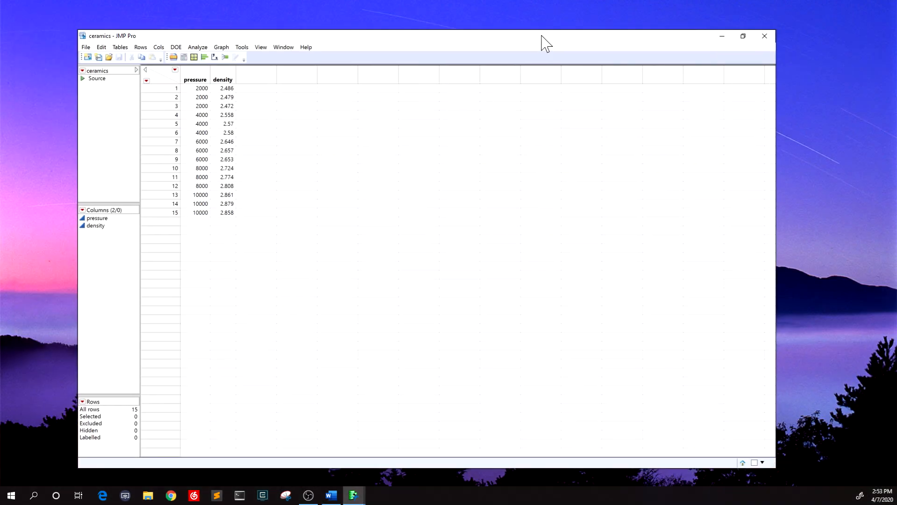
{"action": "double_click", "coordinate": [542, 36]}
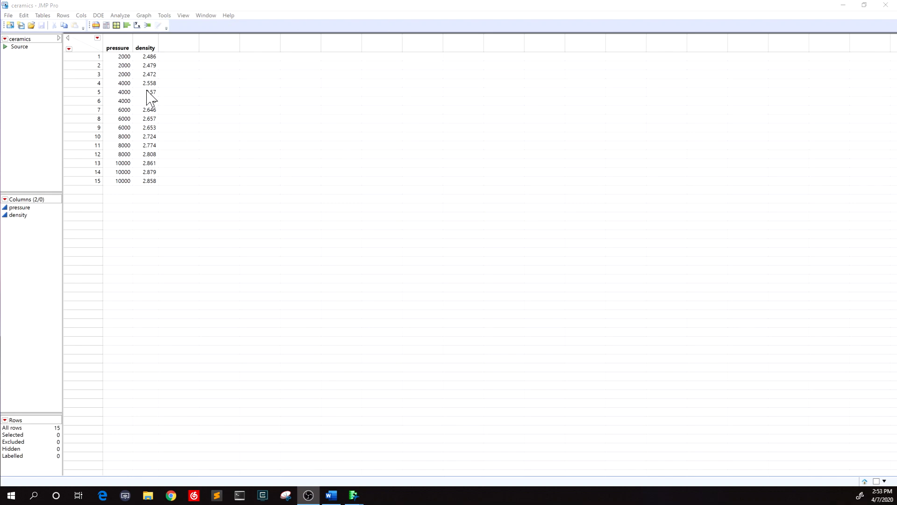
{"action": "left_click", "coordinate": [152, 65]}
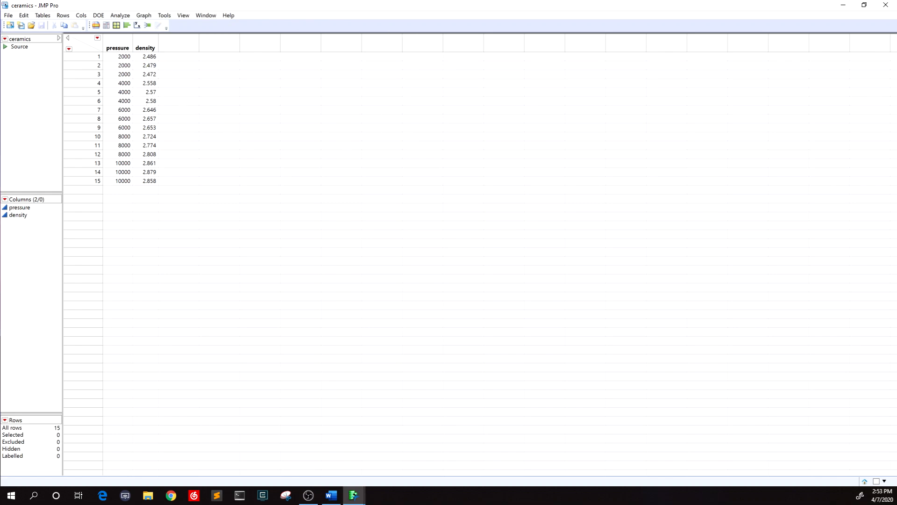
- Run a Fit Y by X analysis with density as the Y, Response and pressure as the X, Factor
{"action": "left_click", "coordinate": [120, 47]}
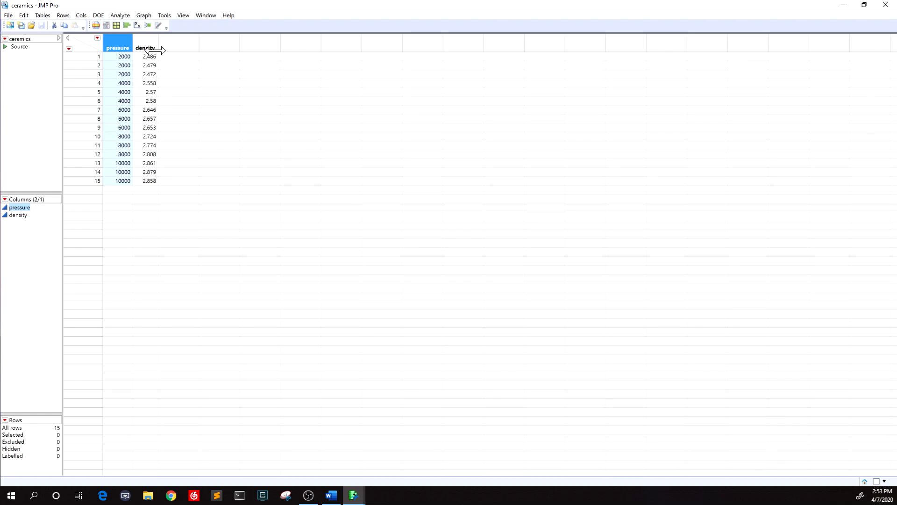
{"action": "left_click", "coordinate": [149, 47]}
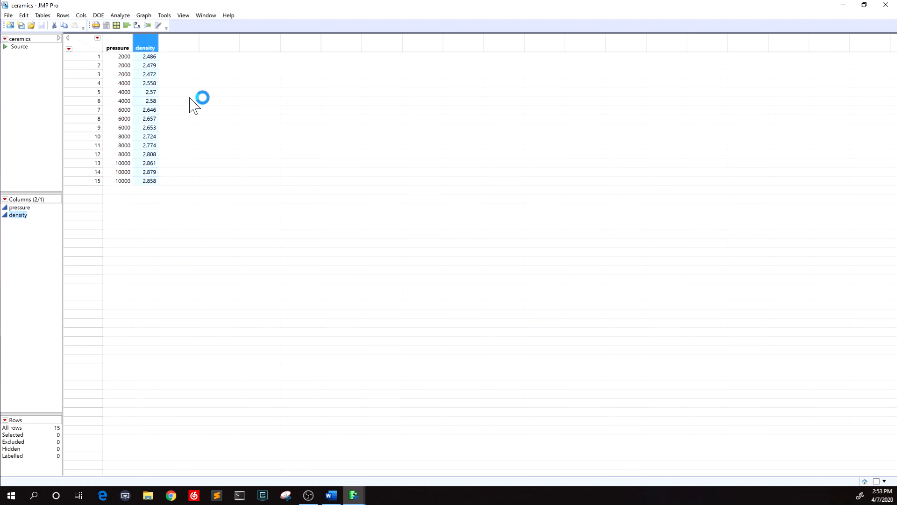
{"action": "left_click", "coordinate": [126, 16]}
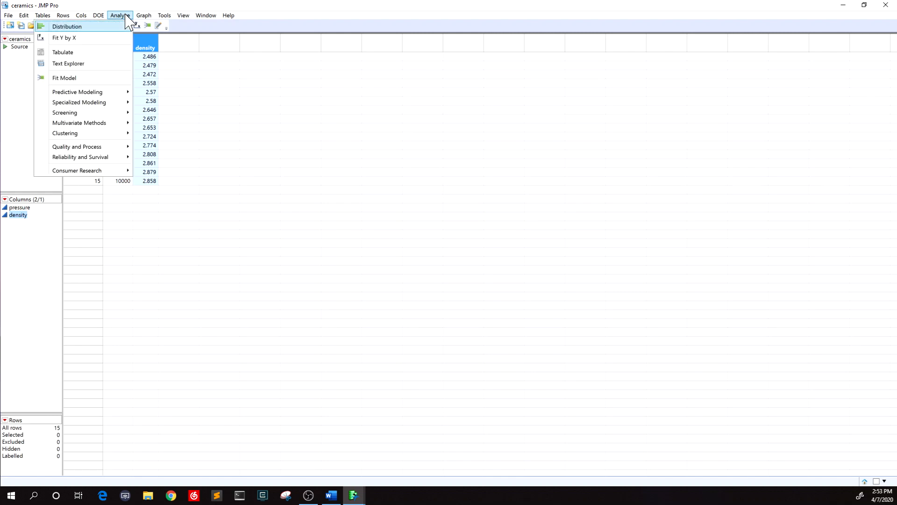
{"action": "left_click", "coordinate": [106, 40]}
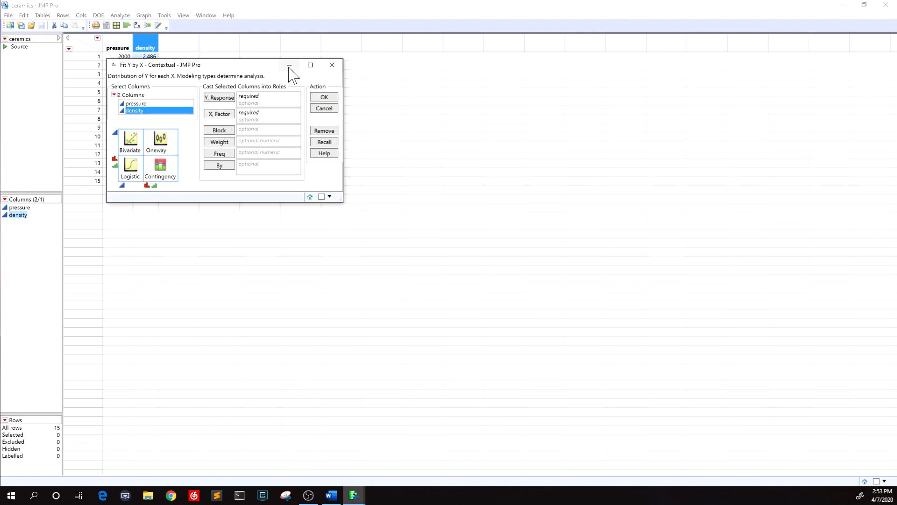
{"action": "left_click", "coordinate": [143, 103]}
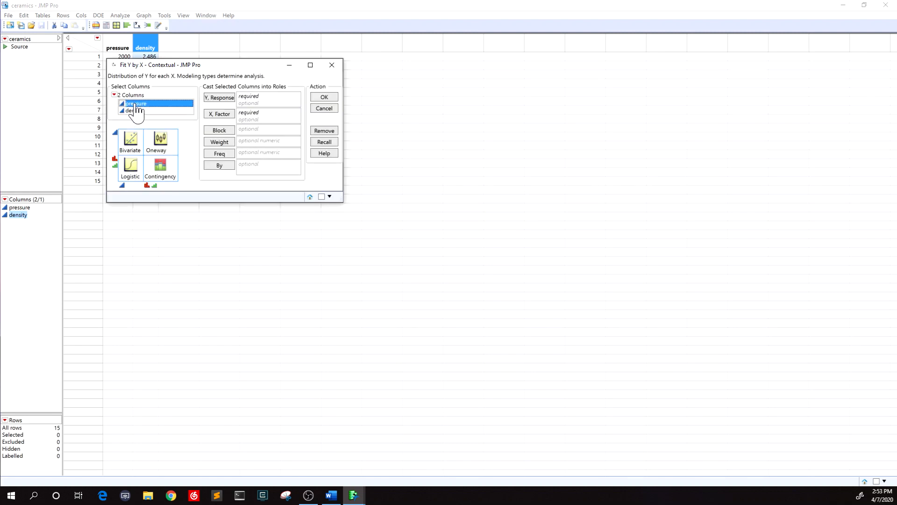
{"action": "left_click", "coordinate": [227, 119]}
{"action": "left_click", "coordinate": [135, 111]}
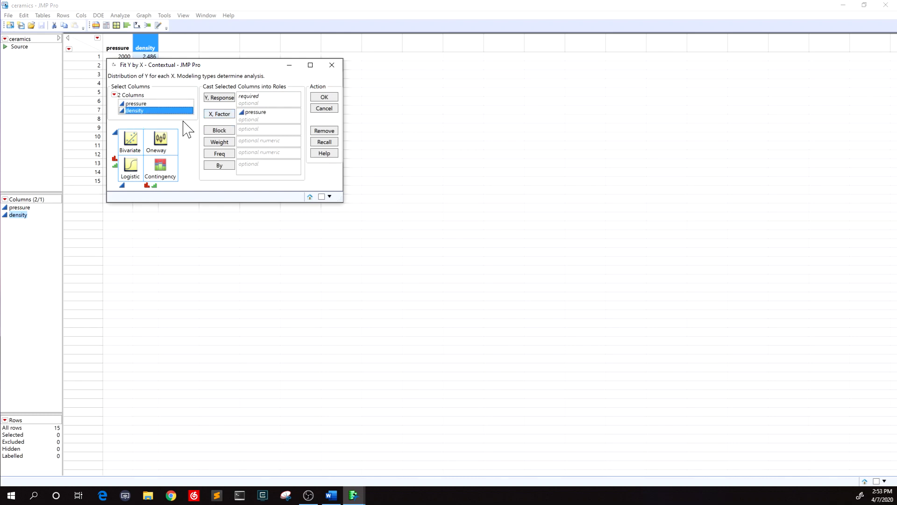
{"action": "left_click", "coordinate": [218, 98]}
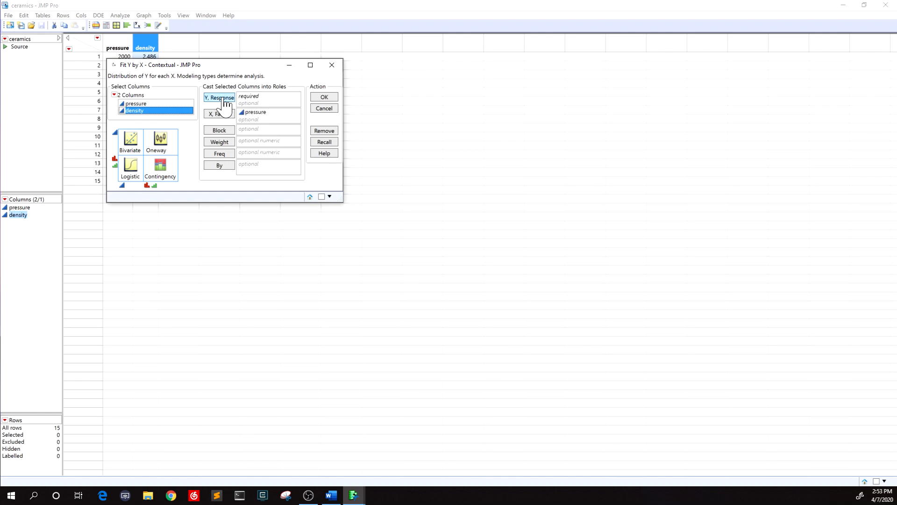
{"action": "left_click", "coordinate": [324, 97]}
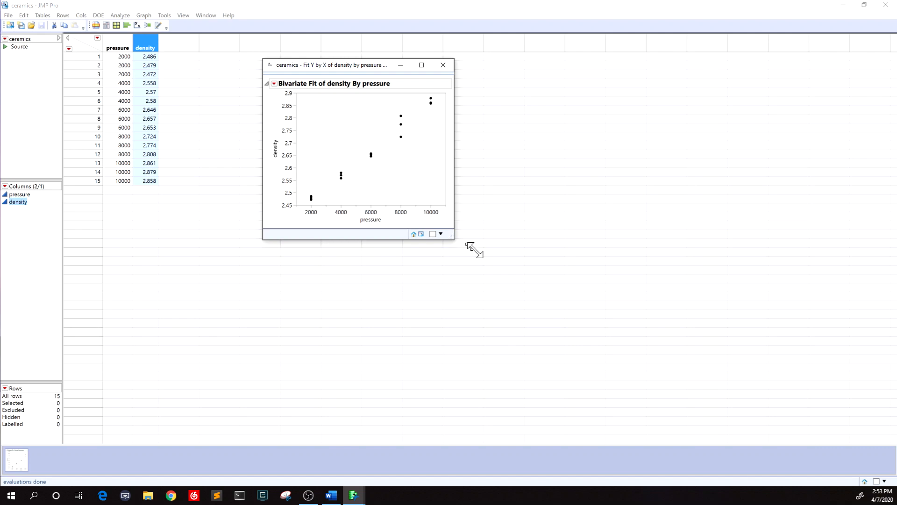
- Add a Fit Line to the density by pressure scatterplot and enlarge the report window to full screen
{"action": "left_click_drag", "start_coordinate": [474, 249], "coordinate": [543, 311]}
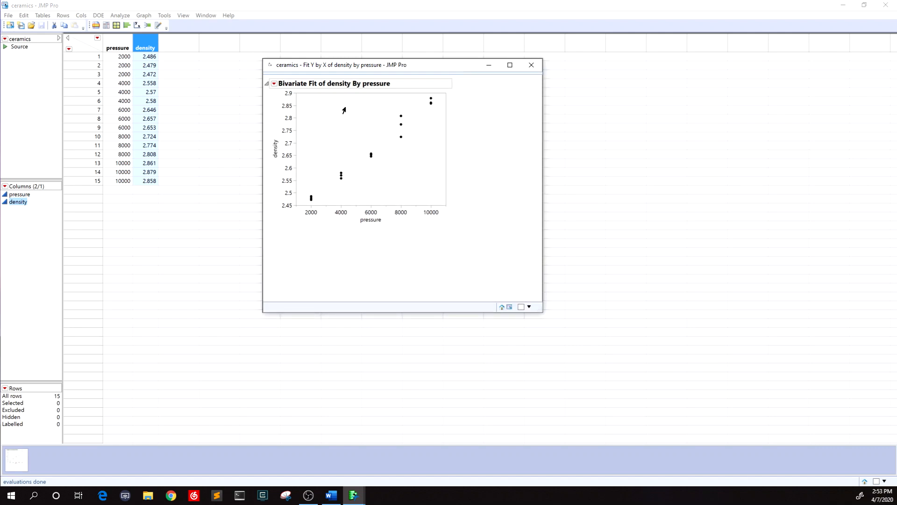
{"action": "left_click", "coordinate": [275, 84]}
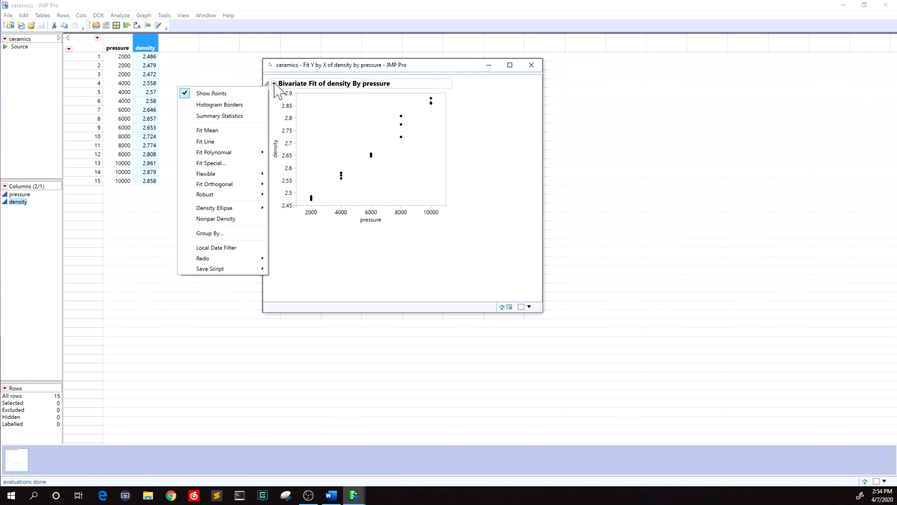
{"action": "left_click", "coordinate": [222, 141]}
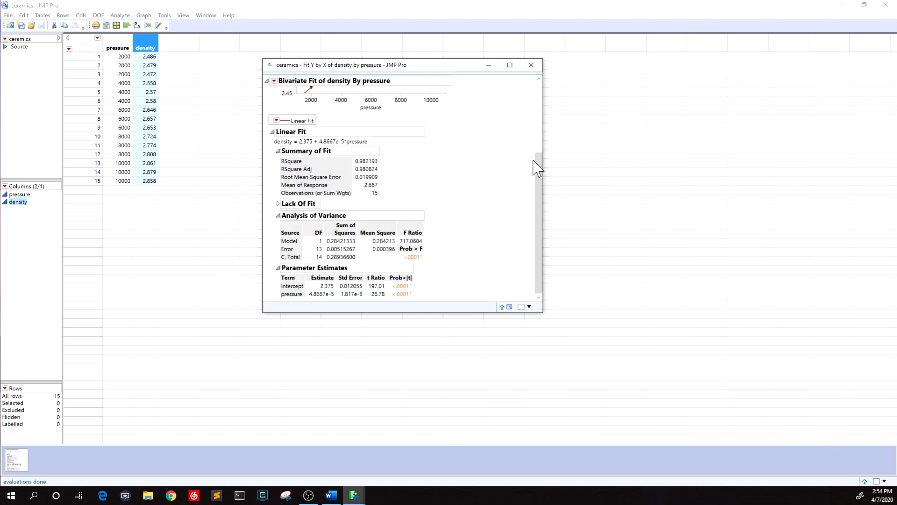
{"action": "key", "text": "super+Up"}
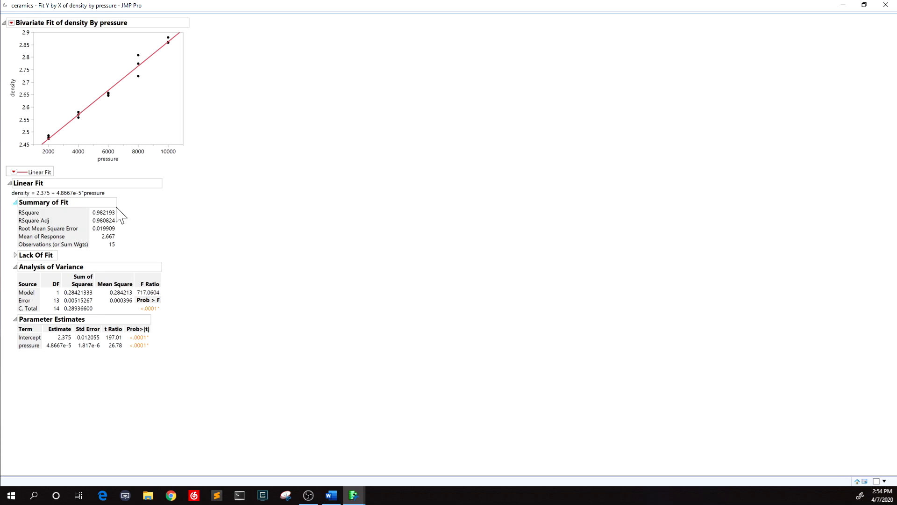
- Save the linear fit's residuals and studentized residuals as new columns in the data table
{"action": "mouse_move", "coordinate": [98, 230]}
{"action": "mouse_move", "coordinate": [97, 246]}
{"action": "left_click", "coordinate": [14, 172]}
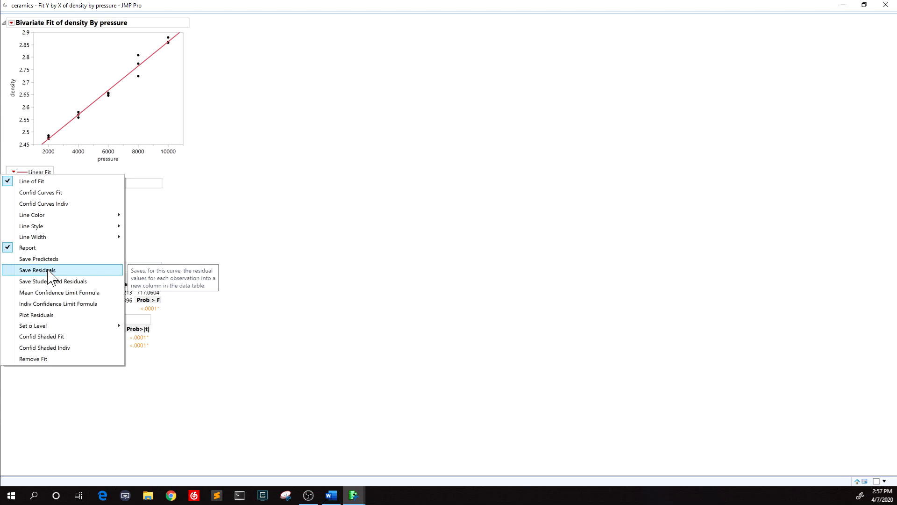
{"action": "left_click", "coordinate": [48, 271]}
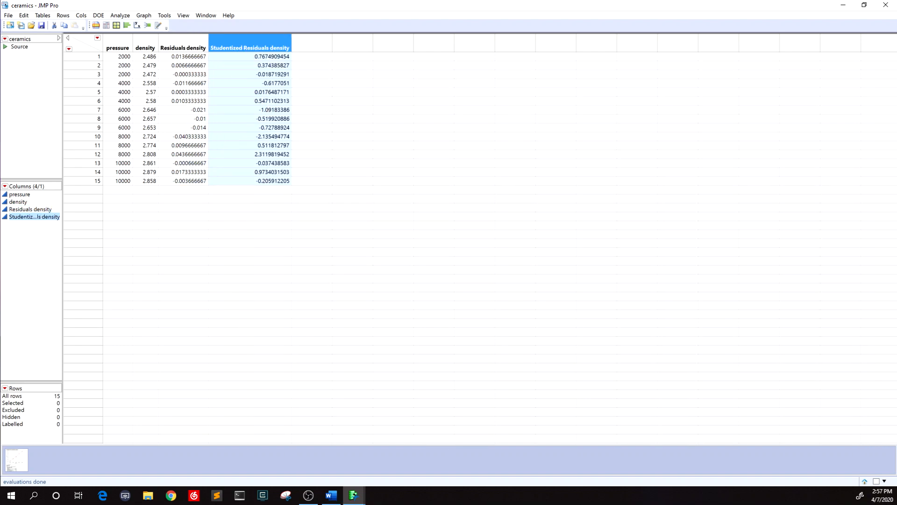
- Plot the studentized residuals against pressure in Graph Builder and add a Y Function script that draws a horizontal line at 0
{"action": "left_click", "coordinate": [355, 495]}
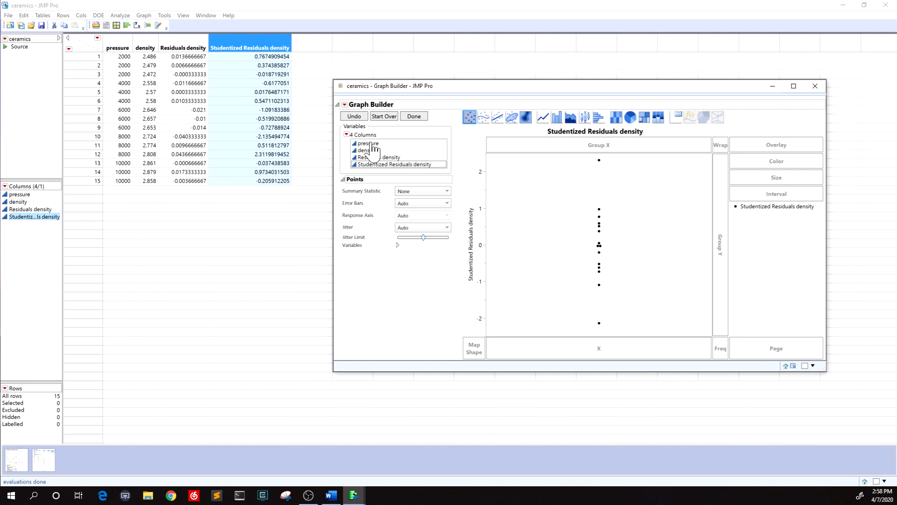
{"action": "left_click_drag", "start_coordinate": [374, 150], "coordinate": [599, 348]}
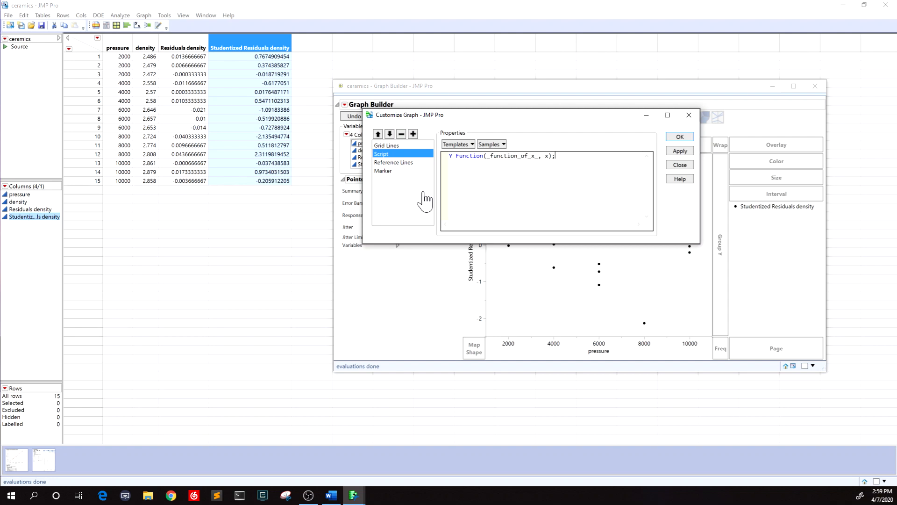
{"action": "left_click_drag", "start_coordinate": [488, 156], "coordinate": [532, 156]}
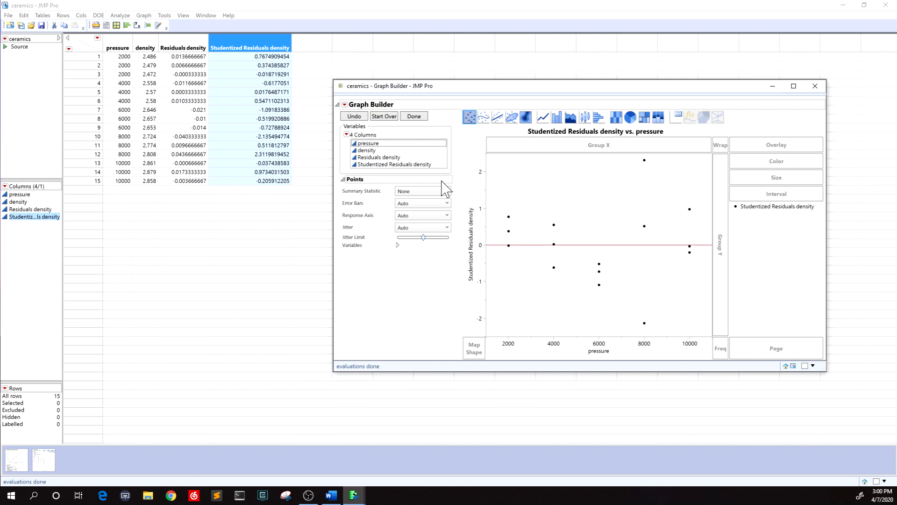
- Copy the studentized residuals graph and the bivariate fit plot into the Word document
{"action": "right_click", "coordinate": [523, 217]}
{"action": "mouse_move", "coordinate": [546, 278]}
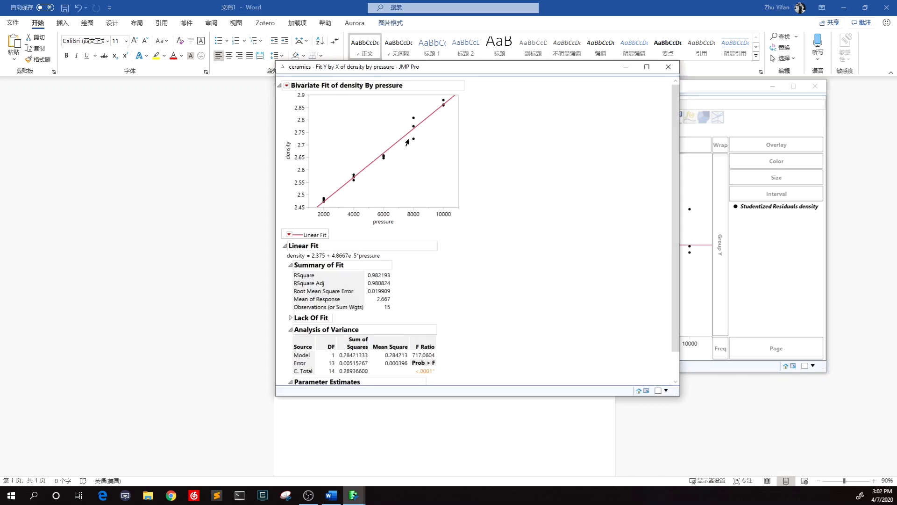
{"action": "right_click", "coordinate": [387, 142]}
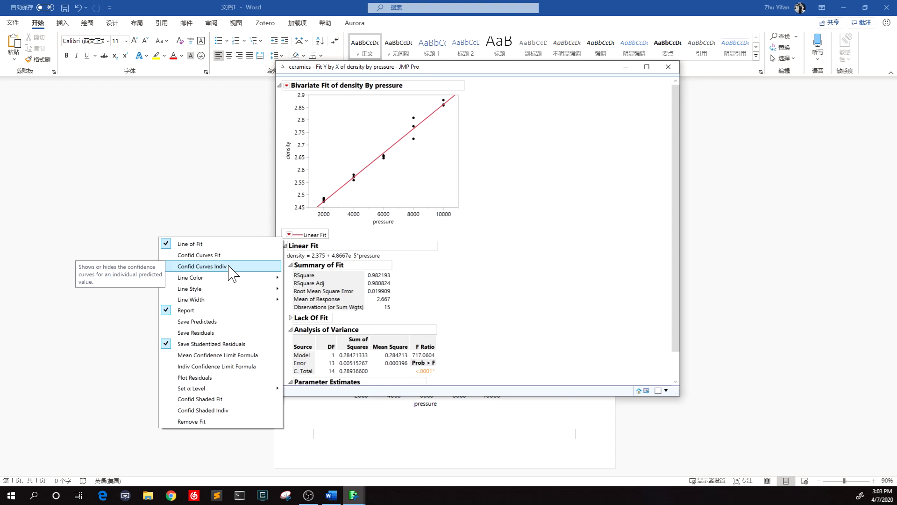
- Move the bivariate fit report window out of the way to view the plots pasted in the Word document
{"action": "left_click", "coordinate": [644, 254]}
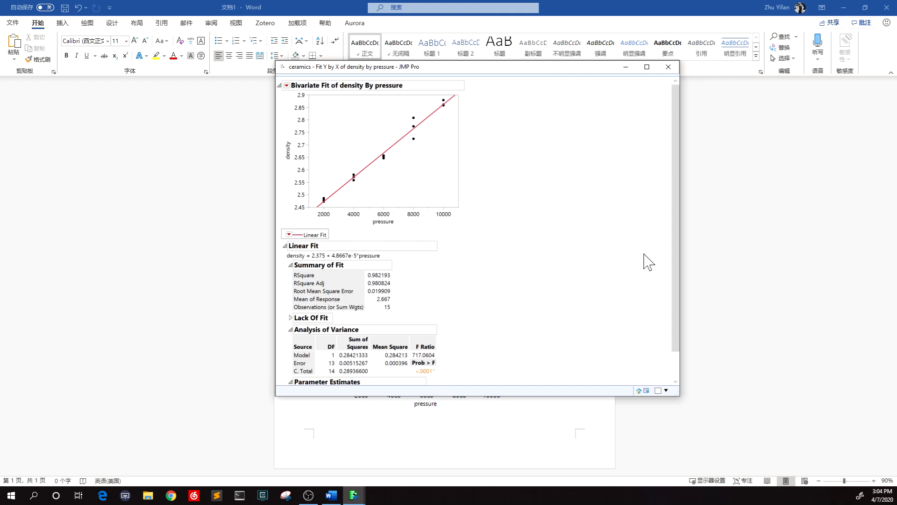
{"action": "left_click_drag", "start_coordinate": [566, 64], "coordinate": [635, 281]}
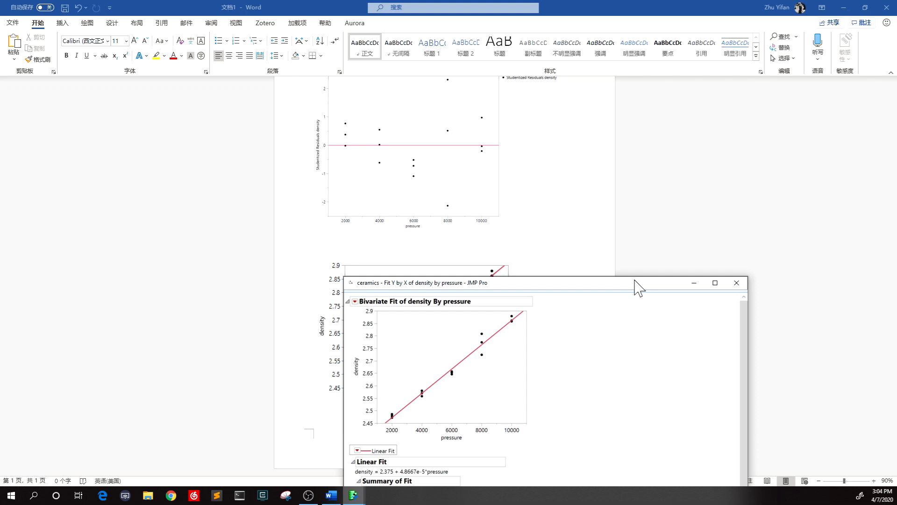
{"action": "left_click_drag", "start_coordinate": [636, 282], "coordinate": [642, 82]}
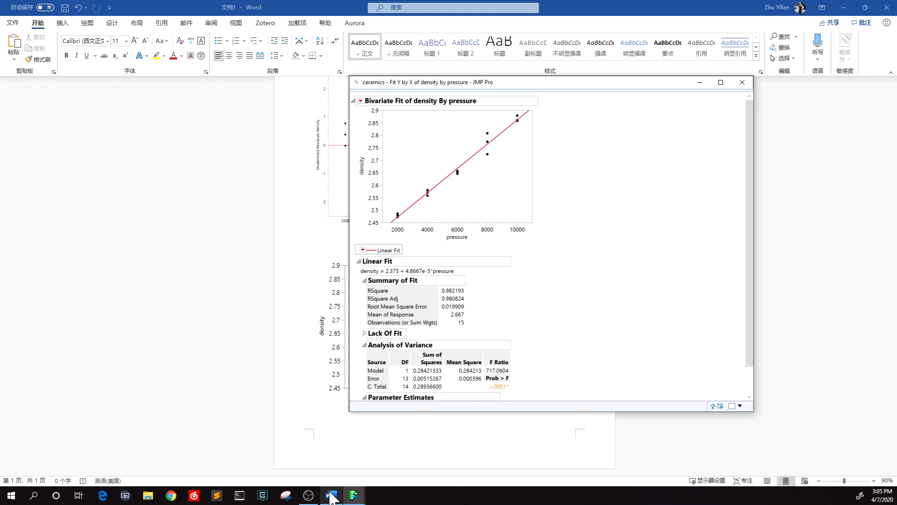